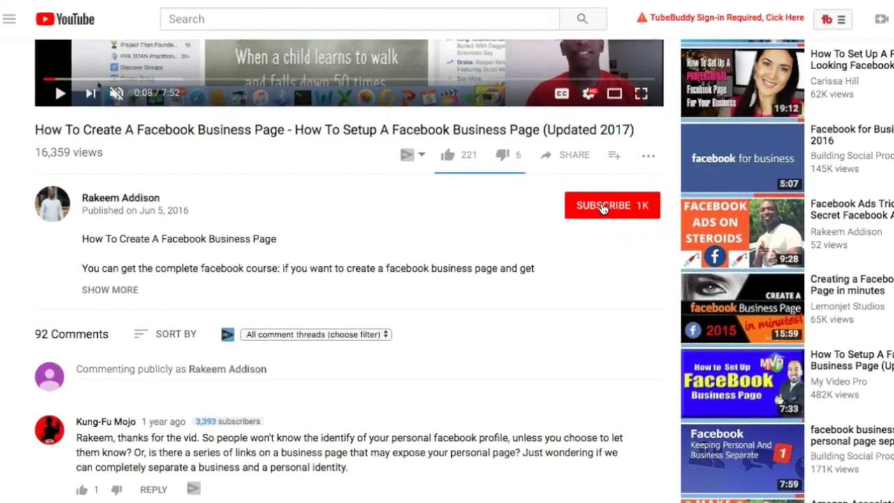
Step: Subscribe to the video's channel and turn on its notifications
{"action": "left_click", "coordinate": [533, 217]}
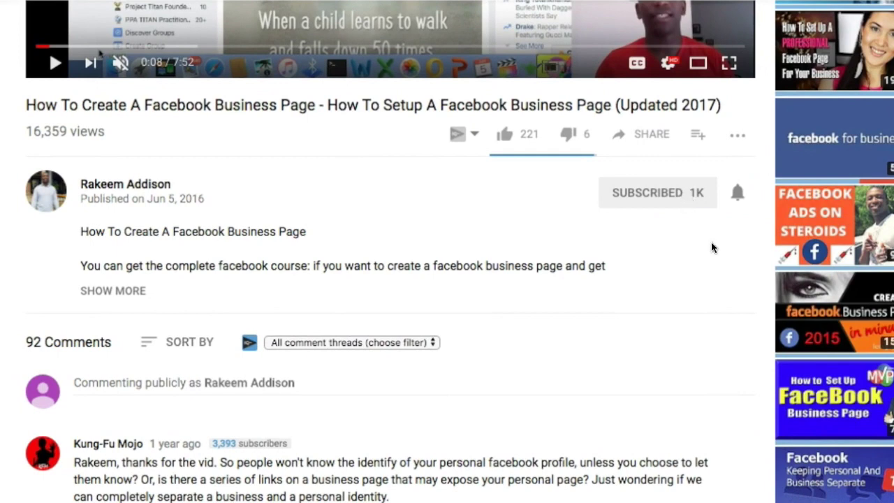
{"action": "left_click", "coordinate": [739, 194]}
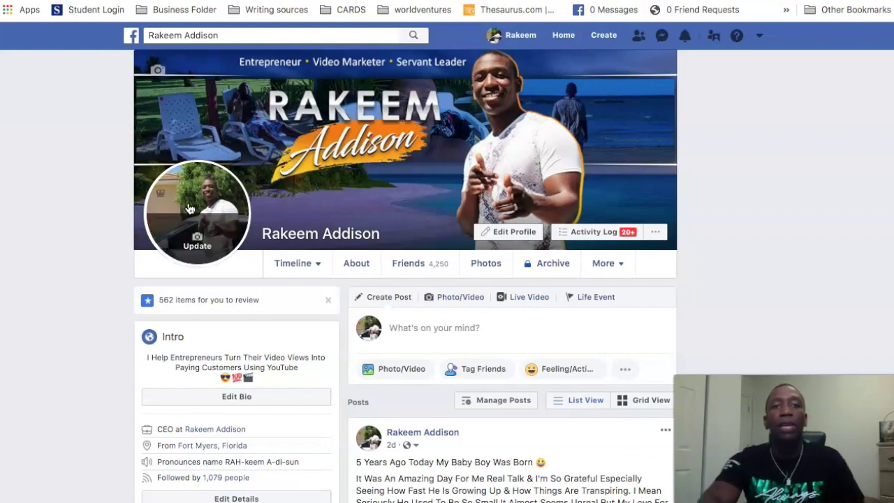
Step: Search Facebook for the owner's name and open the matching business Page
{"action": "left_click", "coordinate": [417, 38]}
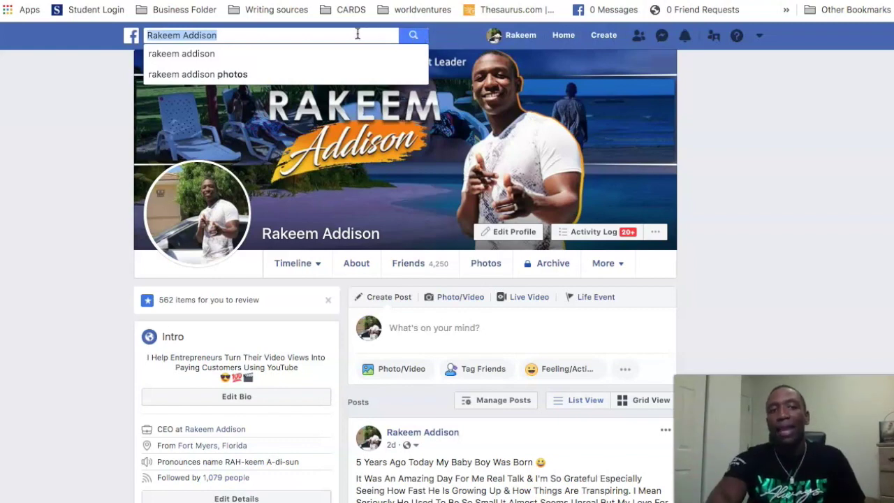
{"action": "left_click", "coordinate": [277, 36]}
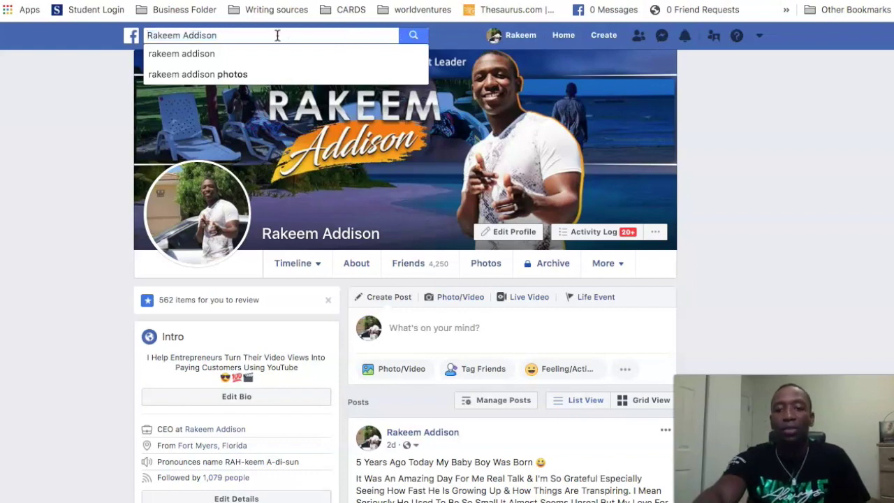
{"action": "key", "text": "Return"}
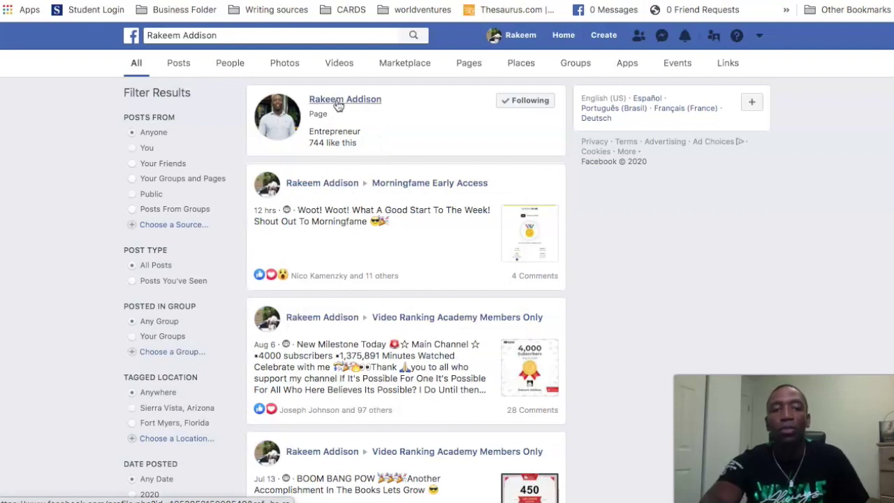
{"action": "left_click", "coordinate": [338, 101]}
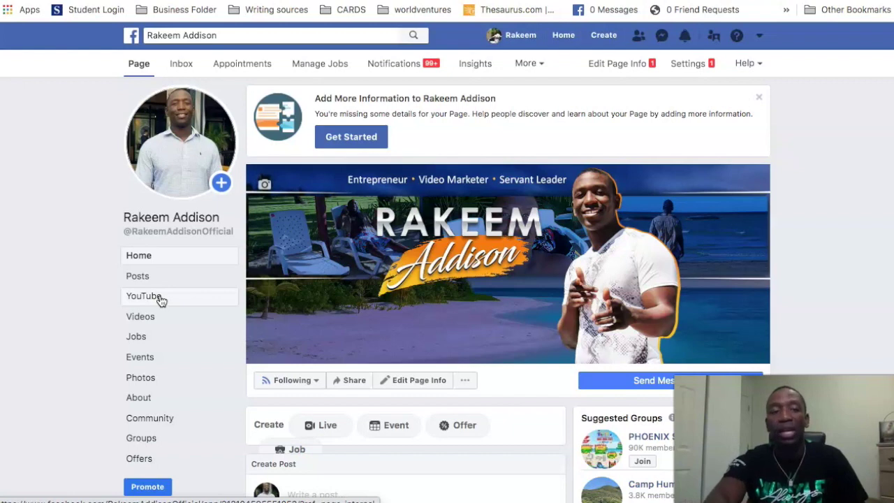
Step: Examine the Page's YouTube tab, including the featured video's full description and the video thumbnails below it
{"action": "left_click", "coordinate": [148, 299]}
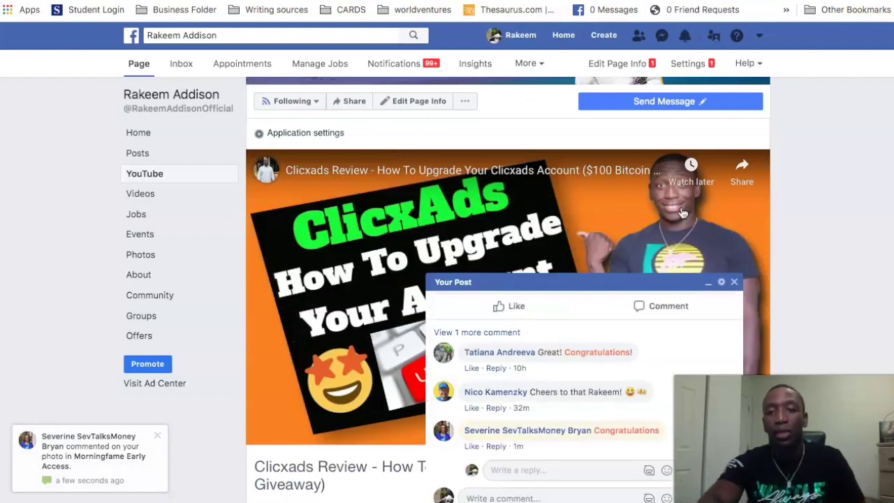
{"action": "left_click", "coordinate": [734, 282]}
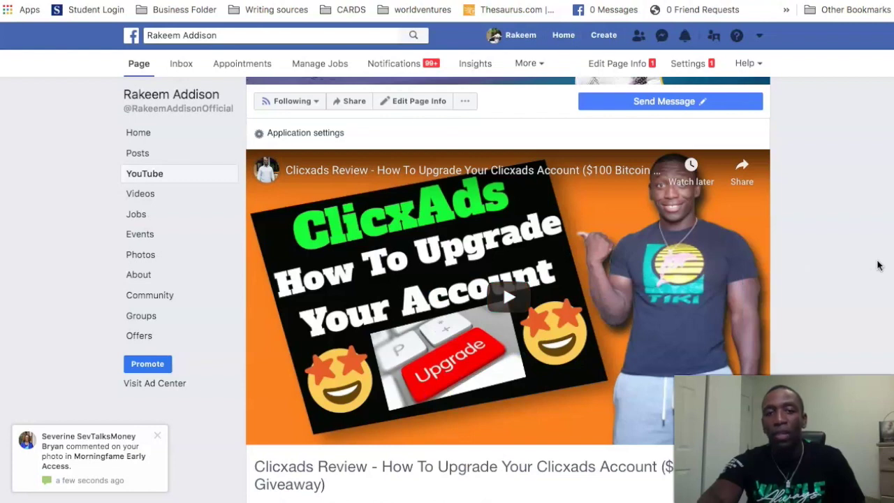
{"action": "scroll", "coordinate": [879, 264], "scroll_direction": "up", "scroll_amount": 1}
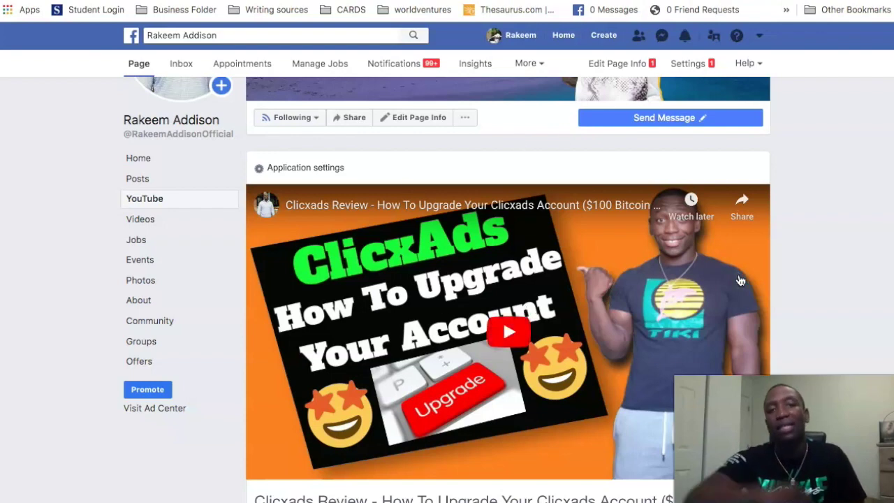
{"action": "scroll", "coordinate": [777, 251], "scroll_direction": "down", "scroll_amount": 3}
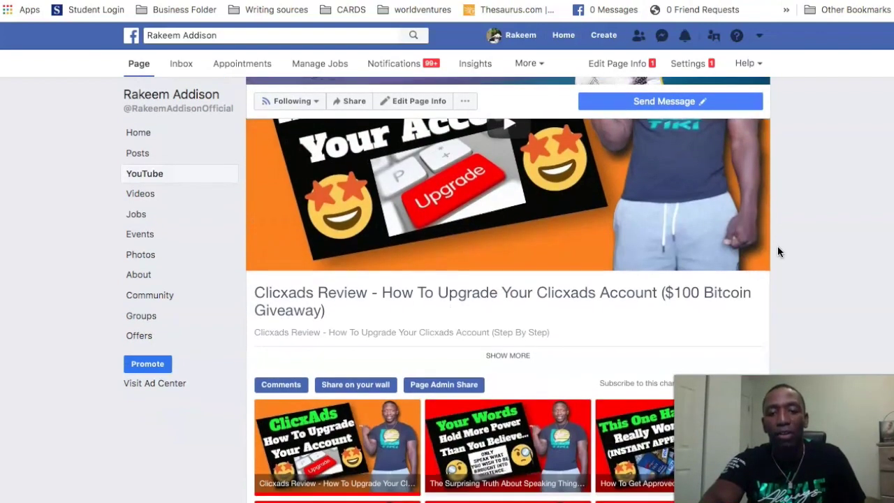
{"action": "left_click", "coordinate": [508, 356]}
{"action": "scroll", "coordinate": [743, 328], "scroll_direction": "down", "scroll_amount": 3}
{"action": "scroll", "coordinate": [743, 328], "scroll_direction": "down", "scroll_amount": 1}
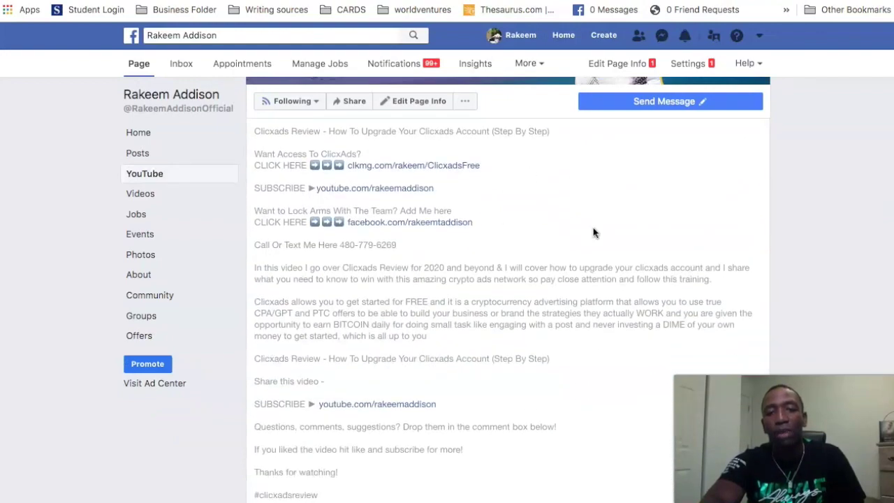
{"action": "scroll", "coordinate": [585, 266], "scroll_direction": "down", "scroll_amount": 7}
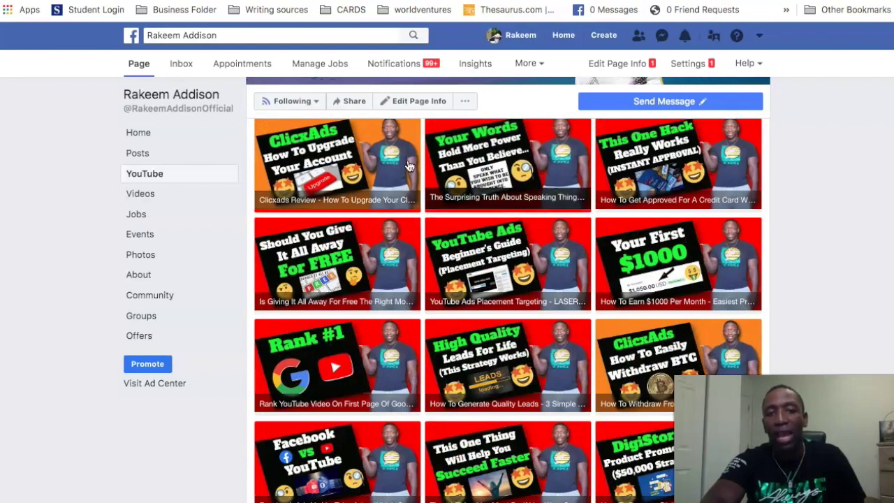
{"action": "scroll", "coordinate": [638, 212], "scroll_direction": "down", "scroll_amount": 2}
{"action": "scroll", "coordinate": [637, 212], "scroll_direction": "down", "scroll_amount": 3}
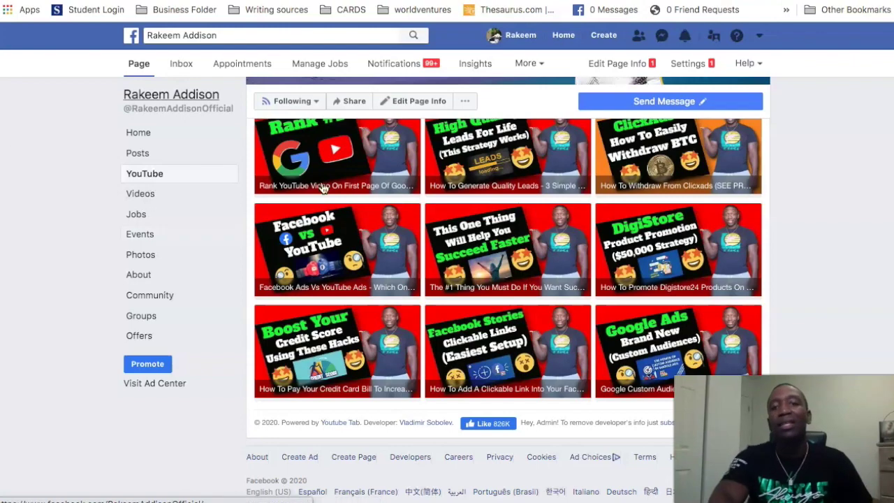
{"action": "scroll", "coordinate": [357, 252], "scroll_direction": "up", "scroll_amount": 5}
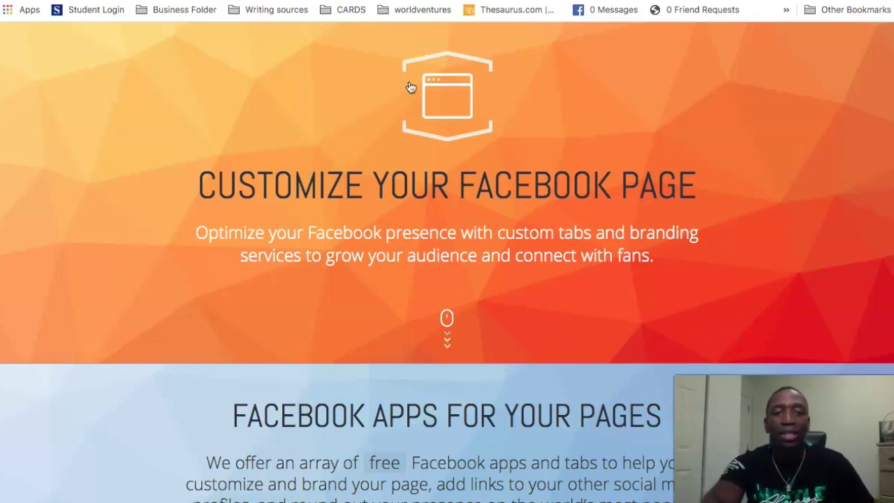
Step: Start installing the YouTube app from the Facebook apps site, check which Facebook Pages it can be added to, and cancel
{"action": "scroll", "coordinate": [503, 108], "scroll_direction": "down", "scroll_amount": 2}
{"action": "scroll", "coordinate": [503, 108], "scroll_direction": "down", "scroll_amount": 8}
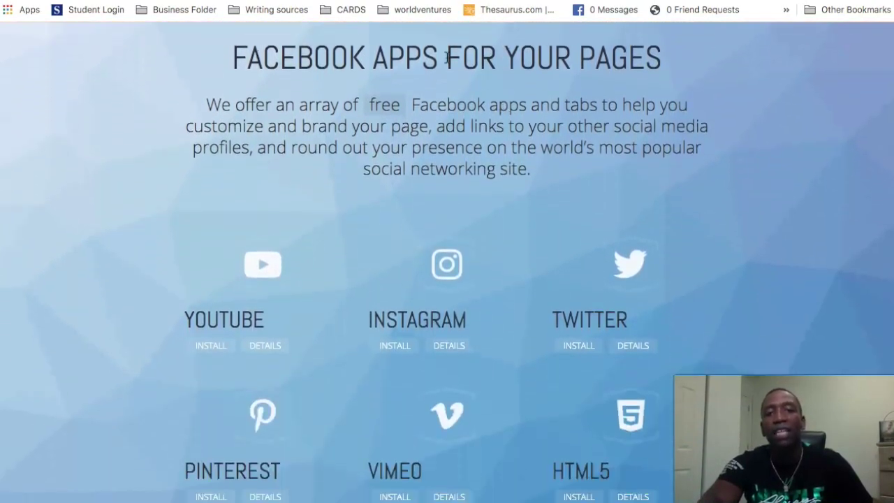
{"action": "scroll", "coordinate": [671, 84], "scroll_direction": "down", "scroll_amount": 3}
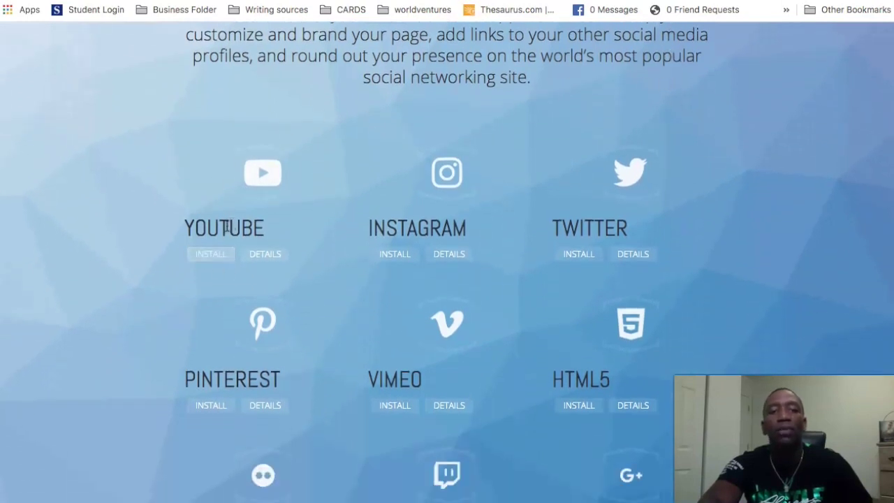
{"action": "left_click", "coordinate": [201, 255]}
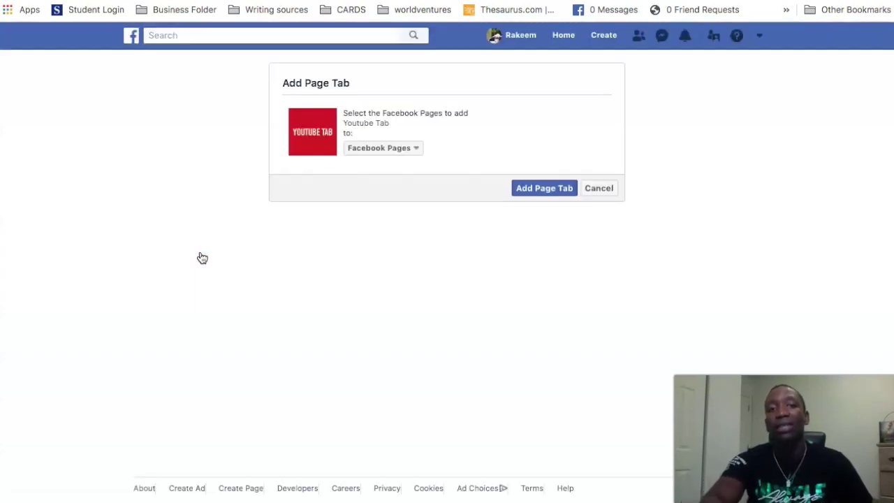
{"action": "left_click", "coordinate": [416, 151]}
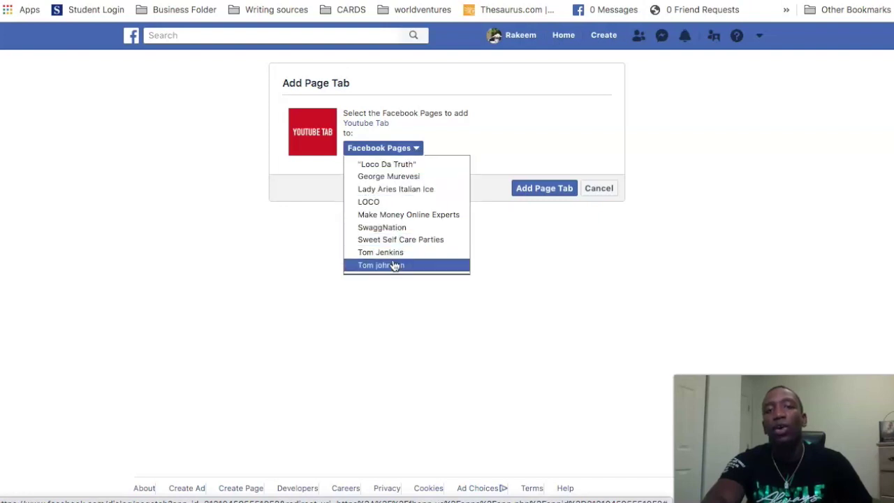
{"action": "left_click", "coordinate": [476, 113]}
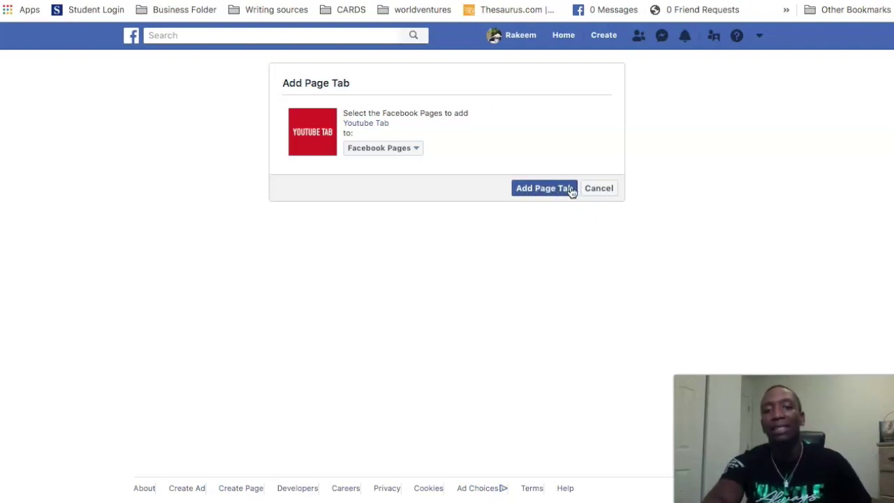
{"action": "left_click", "coordinate": [605, 192]}
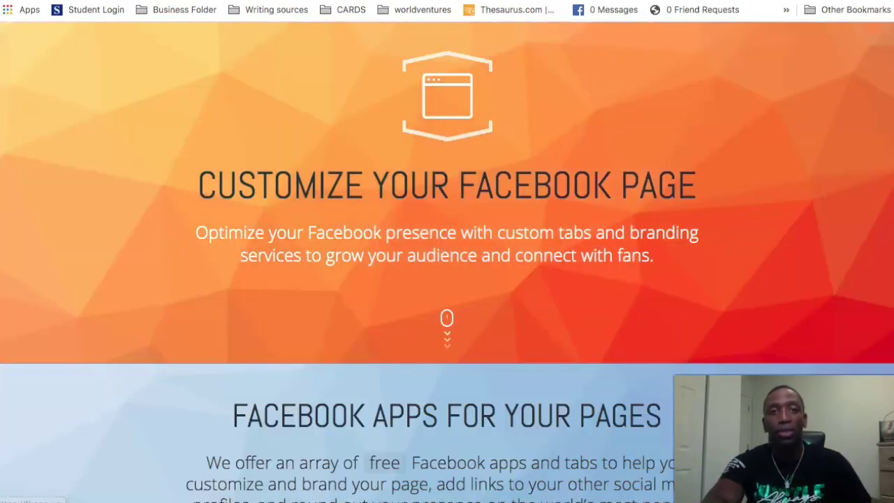
{"action": "scroll", "coordinate": [211, 253], "scroll_direction": "down", "scroll_amount": 6}
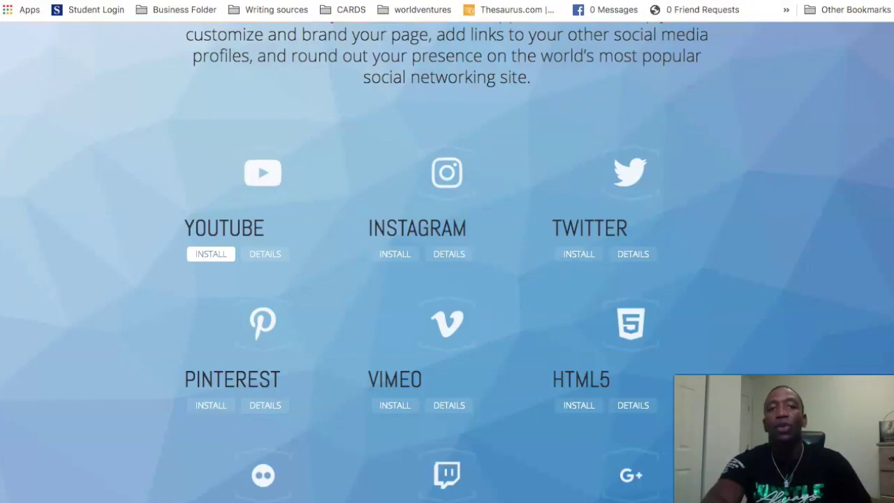
{"action": "left_click", "coordinate": [211, 254]}
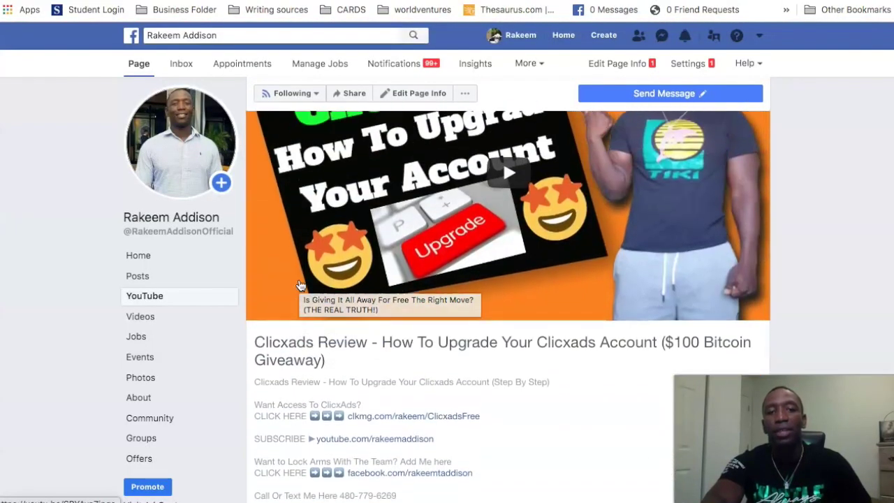
Step: Open the application settings of the Page's YouTube tab to show its channel ID and featured video fields
{"action": "scroll", "coordinate": [366, 289], "scroll_direction": "down", "scroll_amount": 1}
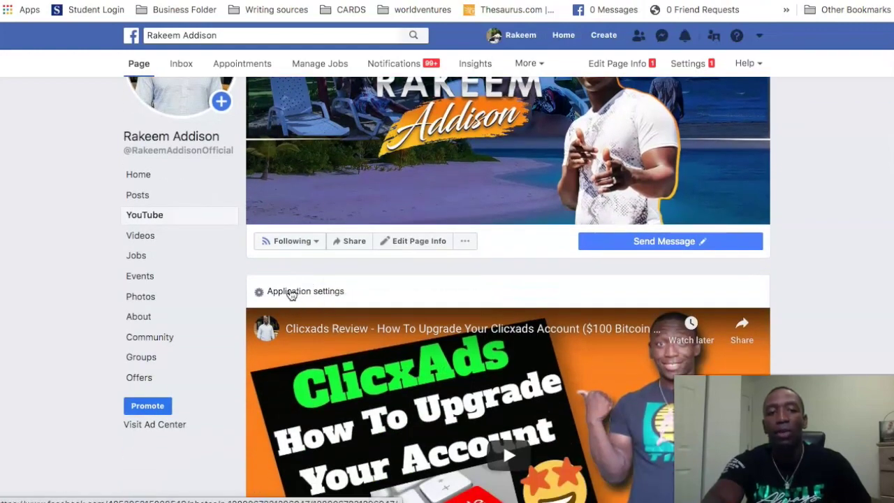
{"action": "left_click", "coordinate": [291, 294]}
{"action": "scroll", "coordinate": [292, 295], "scroll_direction": "down", "scroll_amount": 1}
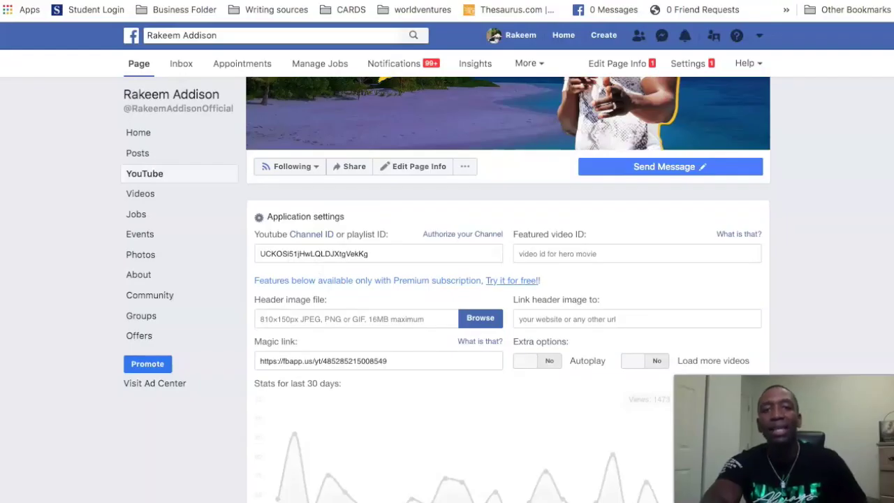
Step: Open the owner's YouTube channel in a new browser tab using its custom youtube.com address
{"action": "key", "text": "ctrl+t"}
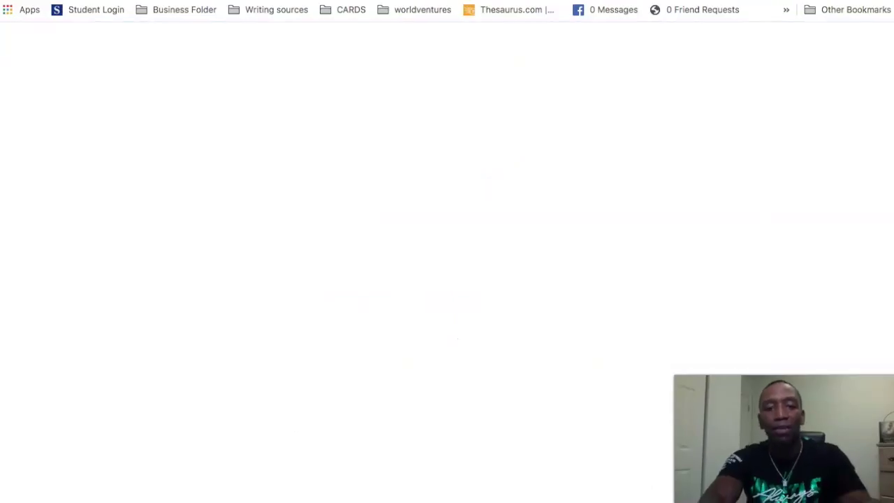
{"action": "type", "text": "you"}
{"action": "key", "text": "Return"}
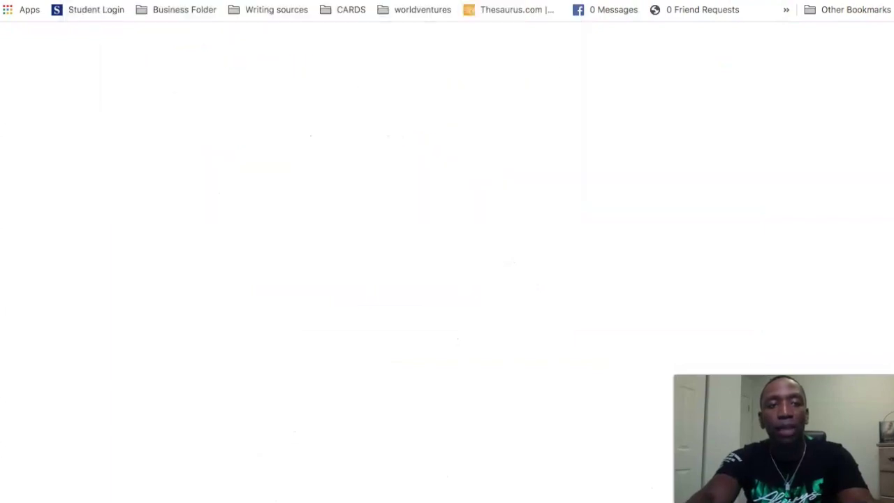
{"action": "type", "text": "youtube.com"}
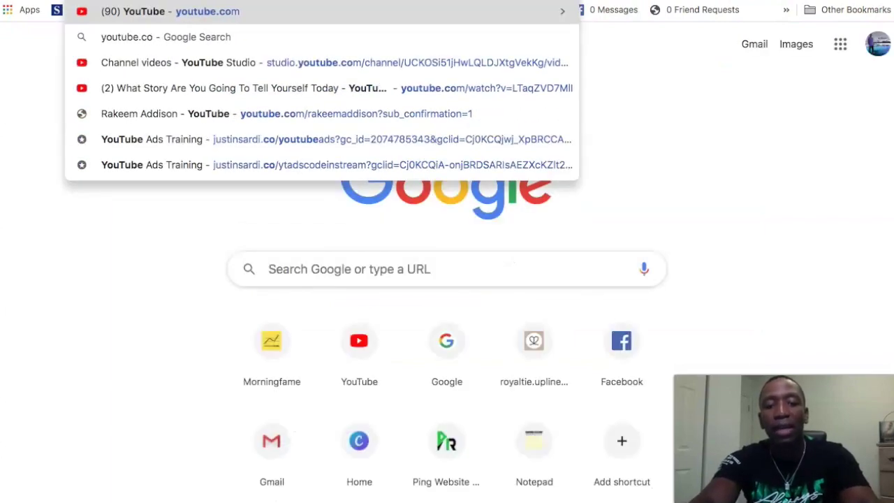
{"action": "type", "text": "/rake"}
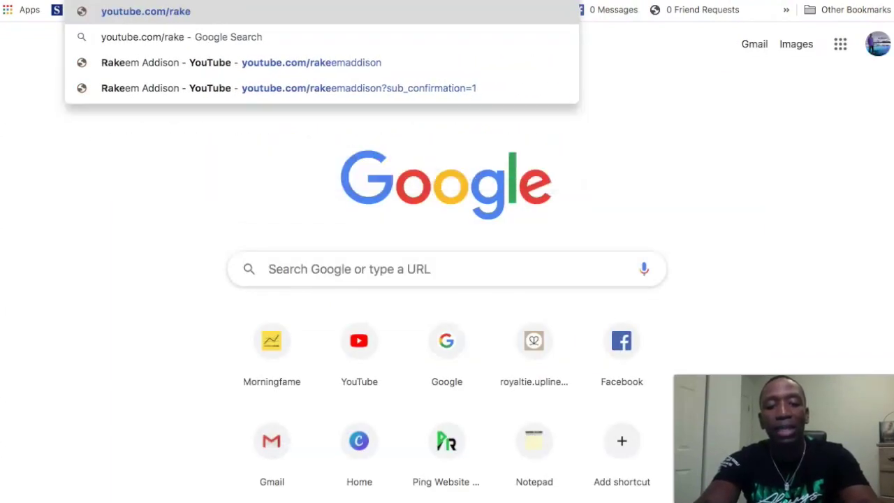
{"action": "type", "text": "emaddison"}
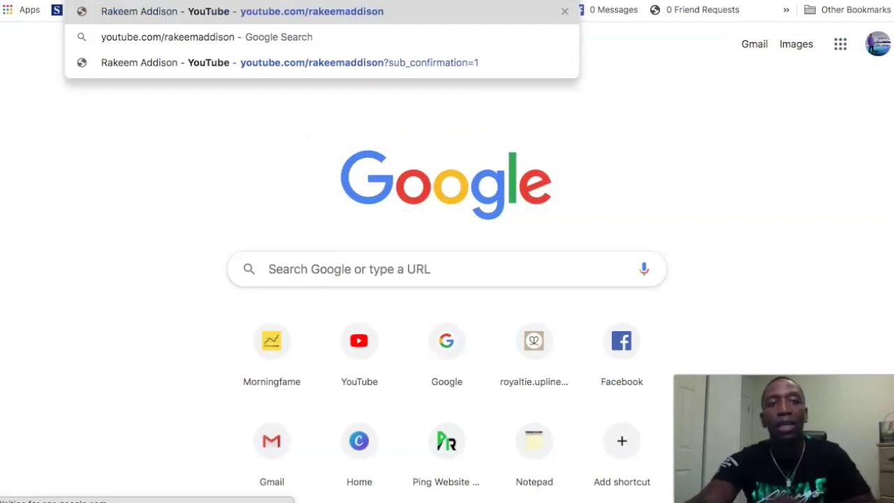
{"action": "key", "text": "Return"}
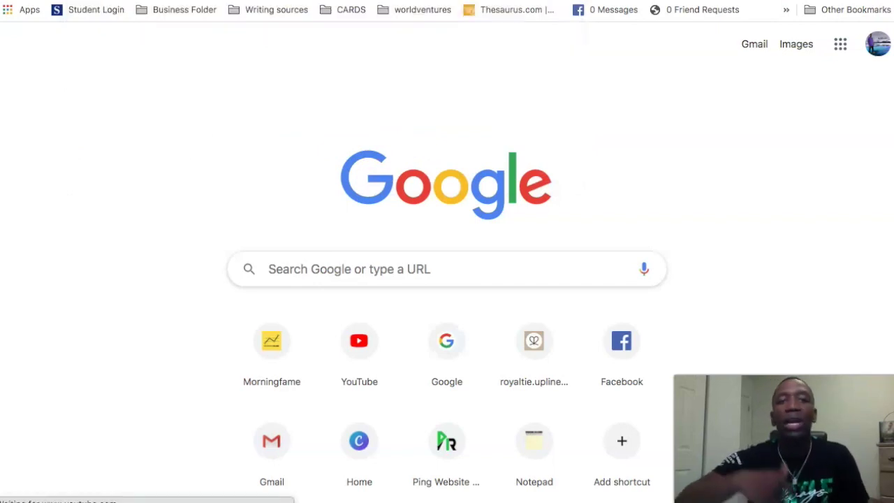
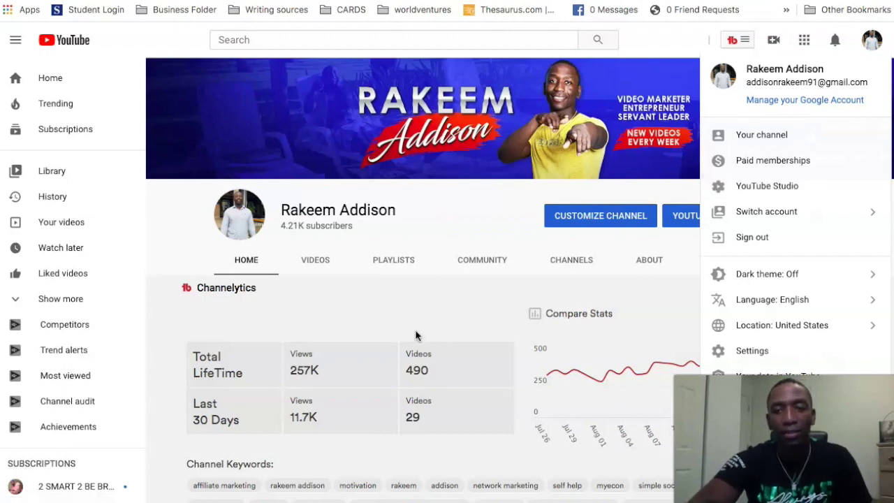
Step: Close the account menu and open the popular upload "How To Create A Facebook Business Page" from the channel home
{"action": "left_click", "coordinate": [521, 238]}
{"action": "scroll", "coordinate": [521, 233], "scroll_direction": "down", "scroll_amount": 2}
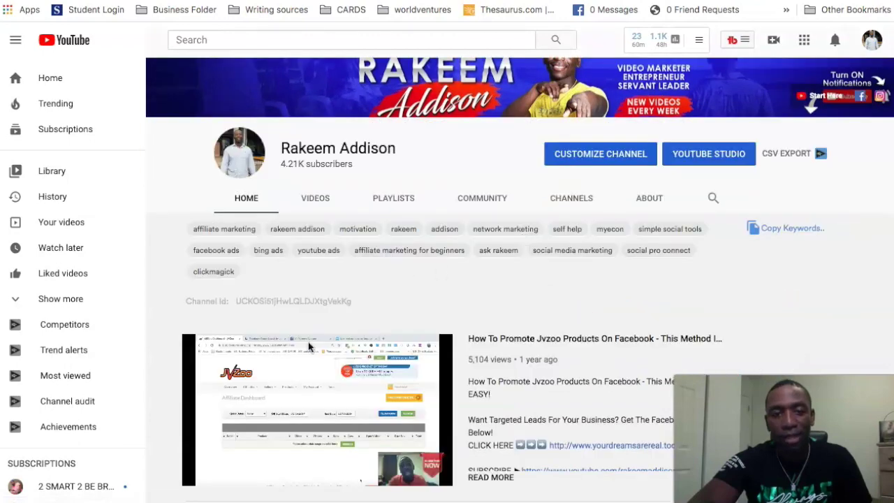
{"action": "scroll", "coordinate": [308, 342], "scroll_direction": "down", "scroll_amount": 3}
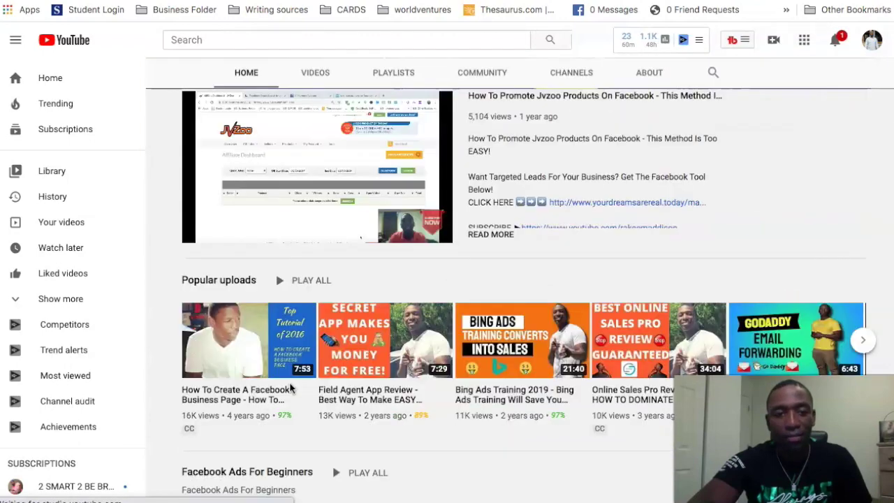
{"action": "left_click", "coordinate": [348, 200]}
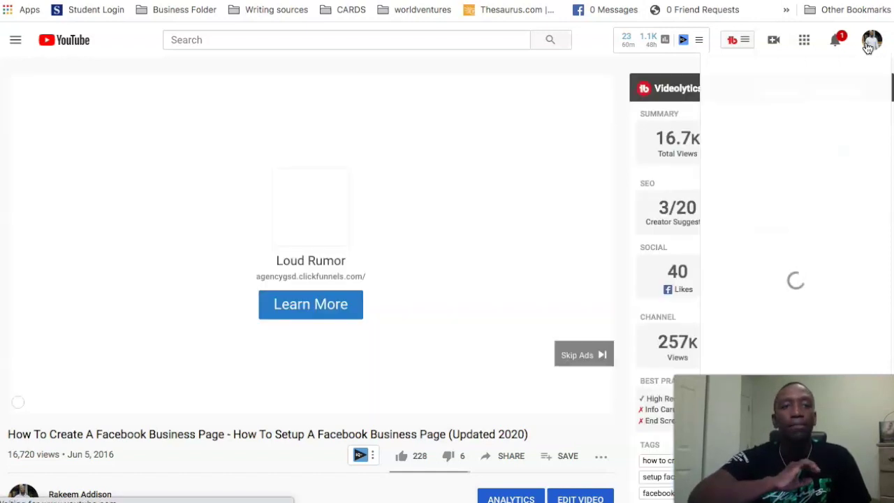
Step: Open YouTube Studio for the owner's channel and open its settings
{"action": "left_click", "coordinate": [870, 42]}
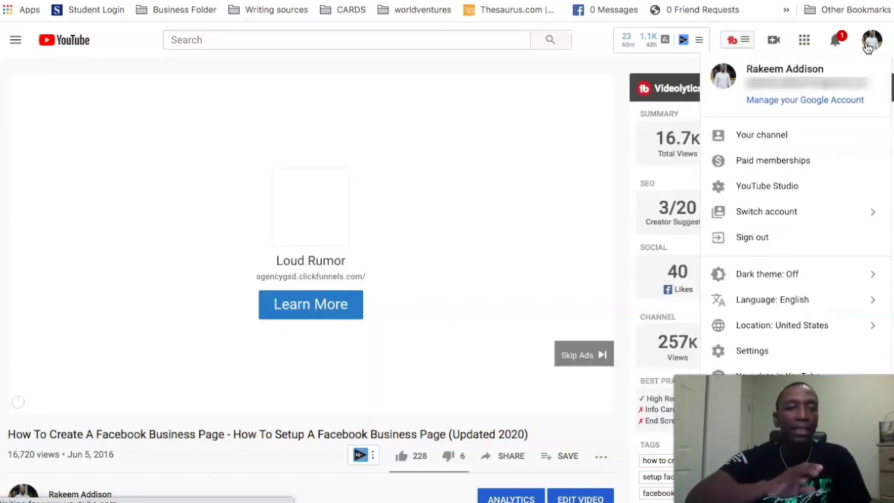
{"action": "left_click", "coordinate": [791, 188]}
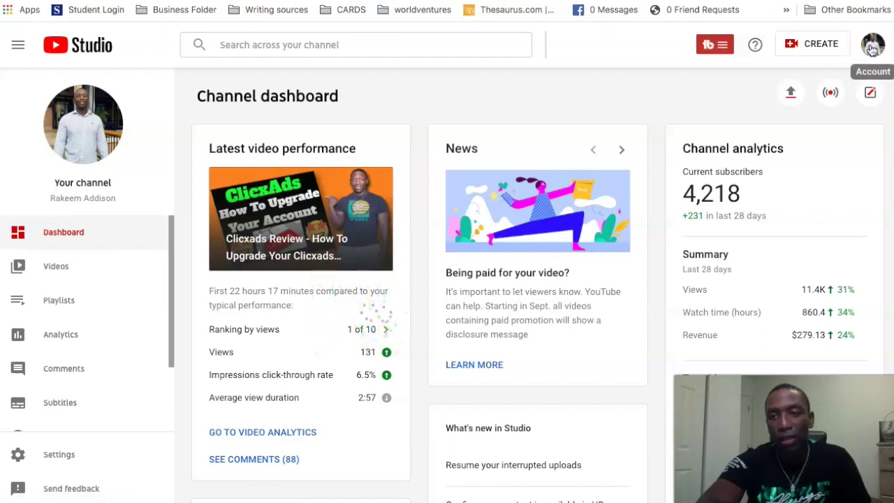
{"action": "left_click", "coordinate": [872, 46]}
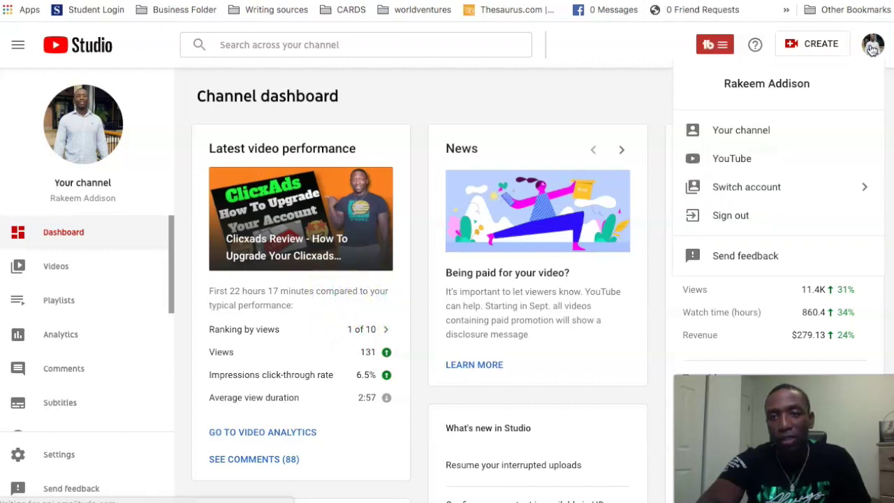
{"action": "left_click", "coordinate": [871, 46]}
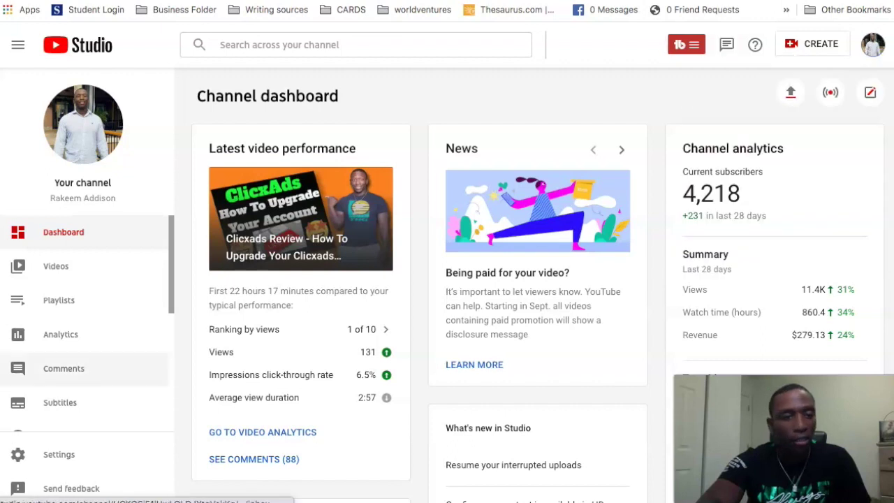
{"action": "scroll", "coordinate": [136, 360], "scroll_direction": "down", "scroll_amount": 1}
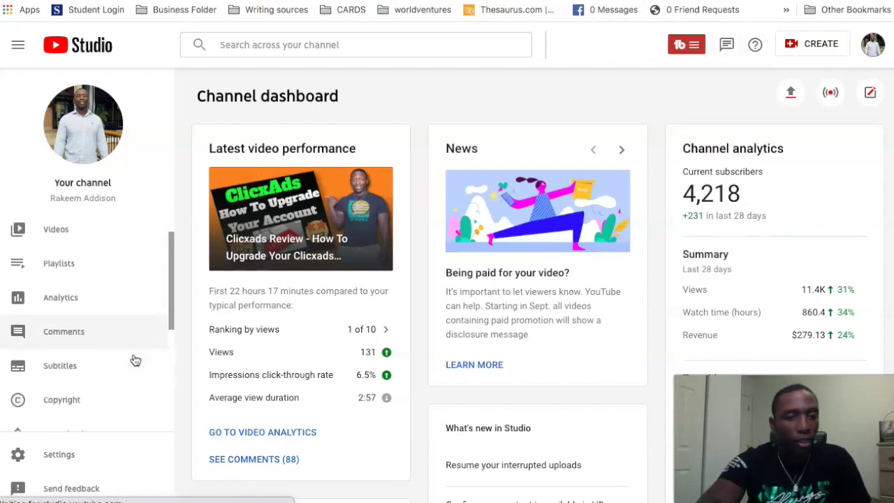
{"action": "left_click", "coordinate": [60, 458]}
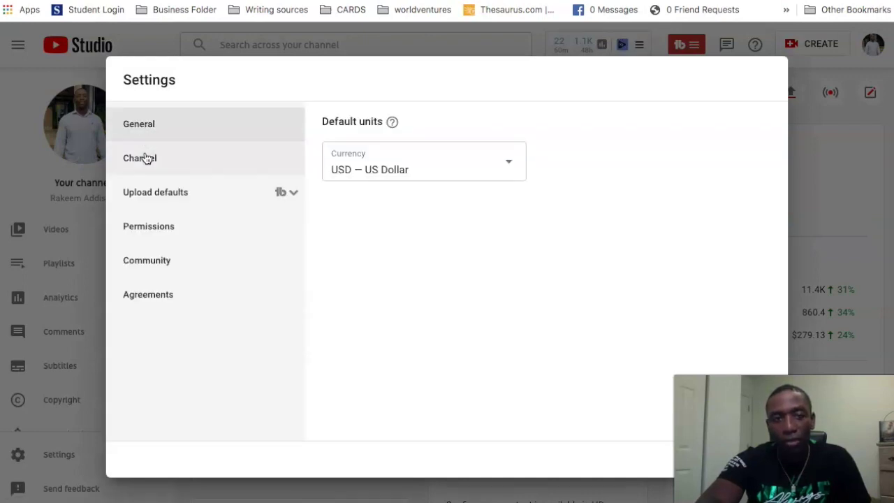
Step: Check the channel settings for the channel ID, including basic info, advanced settings, branding and feature eligibility
{"action": "left_click", "coordinate": [147, 160]}
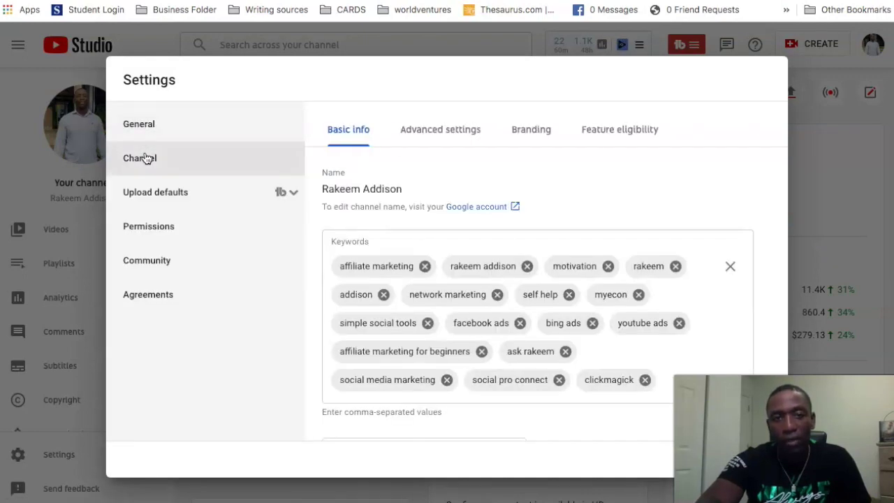
{"action": "left_click", "coordinate": [459, 137]}
{"action": "left_click", "coordinate": [545, 133]}
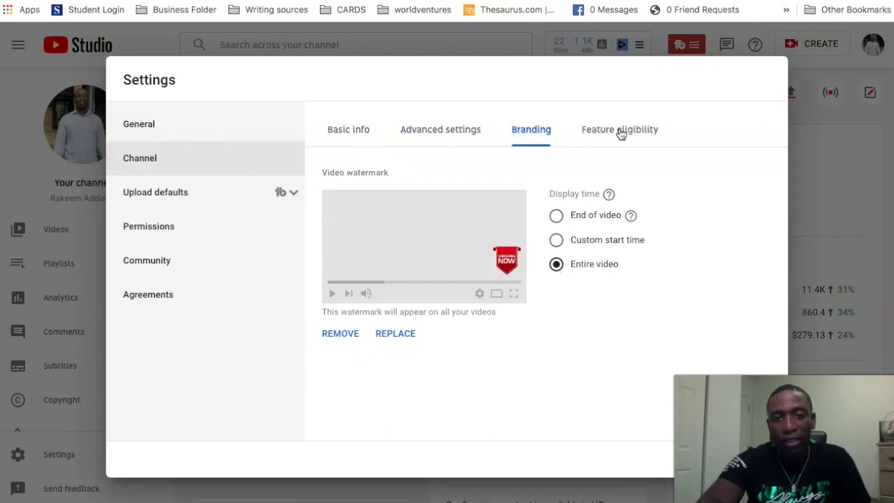
{"action": "left_click", "coordinate": [620, 134]}
{"action": "left_click", "coordinate": [344, 133]}
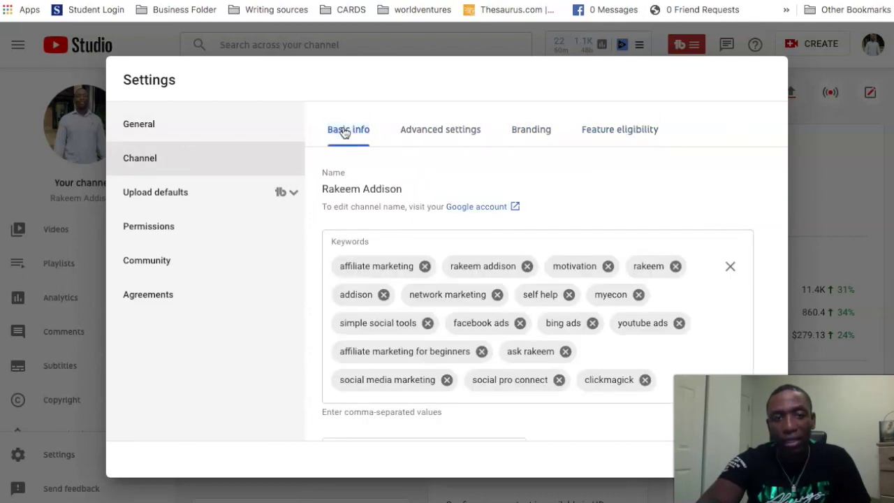
Step: Look through the upload defaults, permissions, community and agreements settings for the channel ID
{"action": "left_click", "coordinate": [150, 192]}
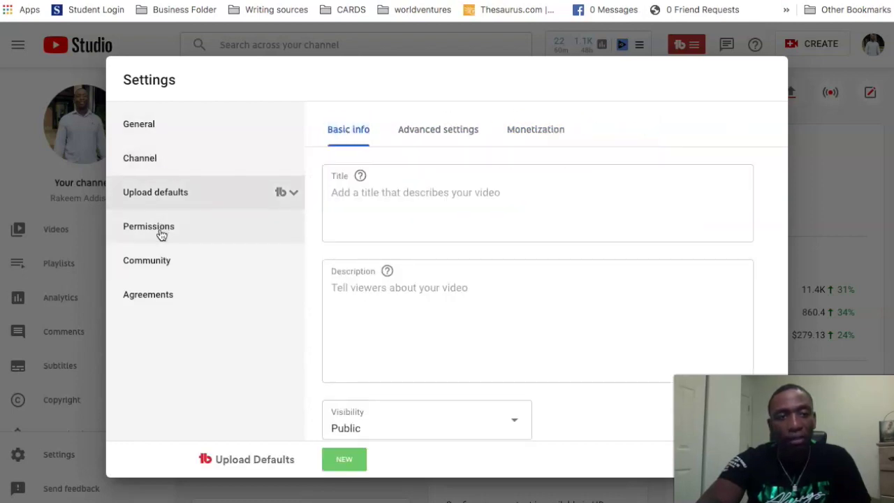
{"action": "left_click", "coordinate": [161, 233]}
{"action": "left_click", "coordinate": [159, 270]}
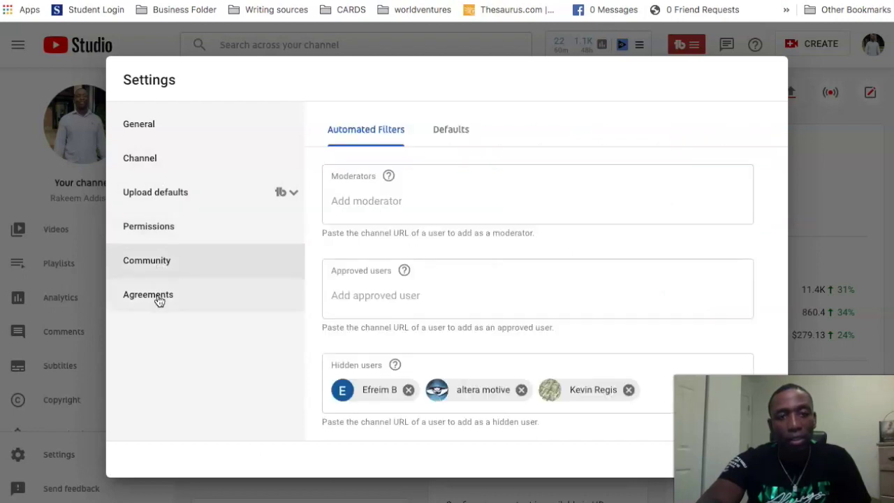
{"action": "left_click", "coordinate": [159, 299]}
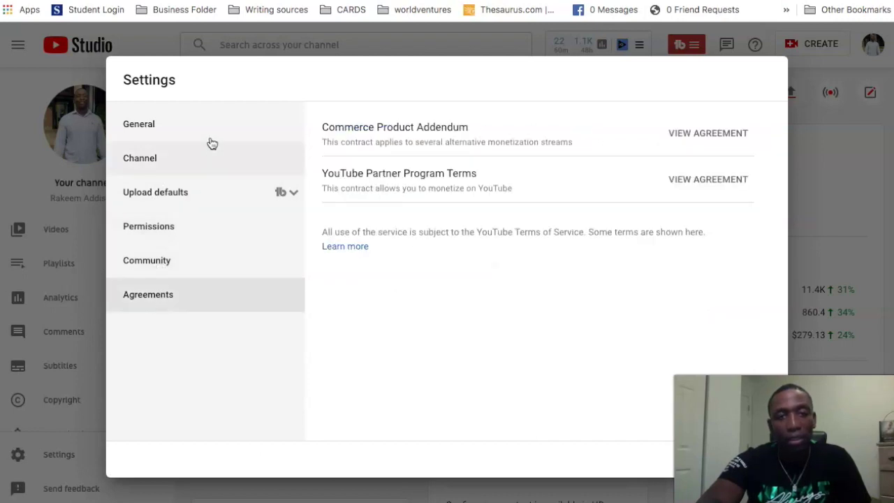
Step: Recheck the advanced, branding and feature eligibility settings of the channel, and examine its Status and Features page
{"action": "left_click", "coordinate": [143, 161]}
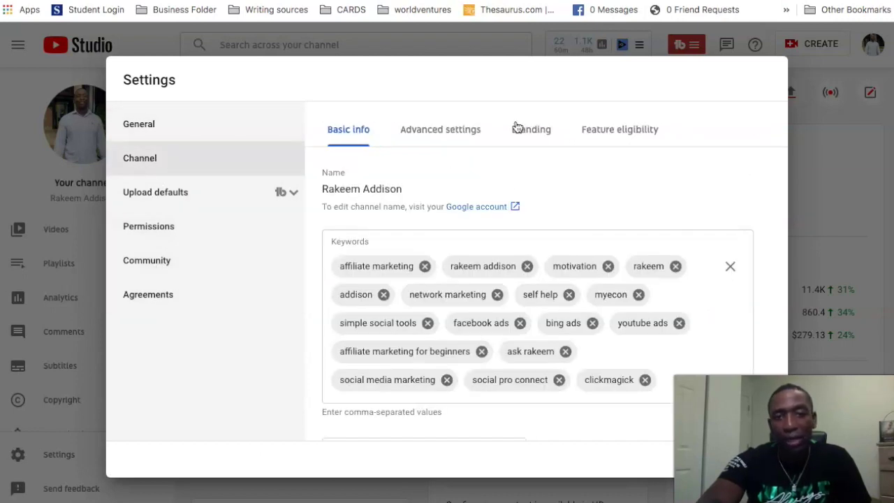
{"action": "left_click", "coordinate": [437, 132]}
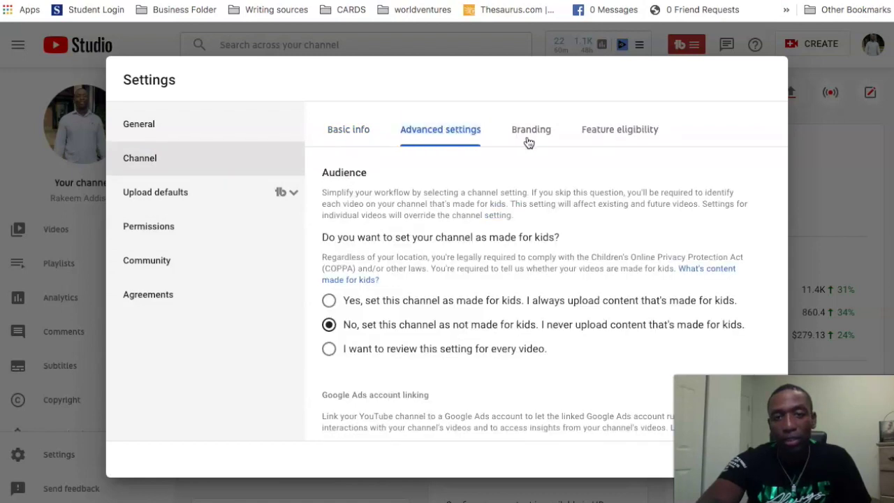
{"action": "left_click", "coordinate": [529, 139]}
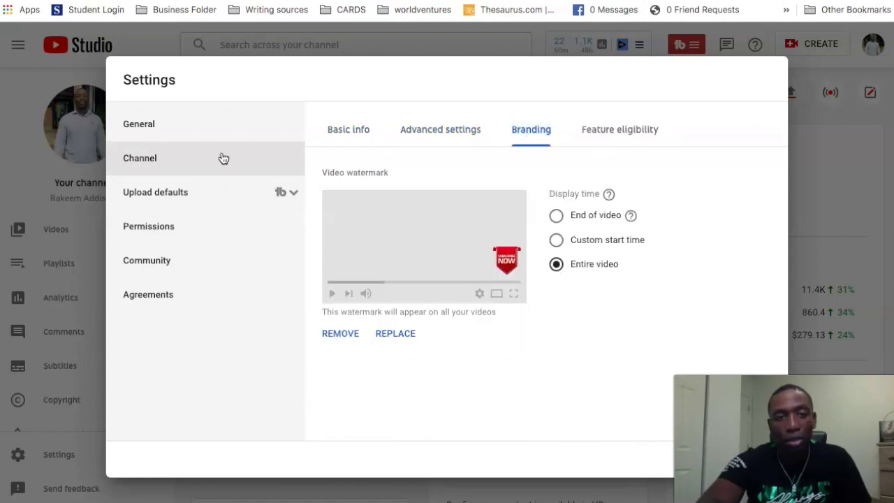
{"action": "left_click", "coordinate": [638, 134]}
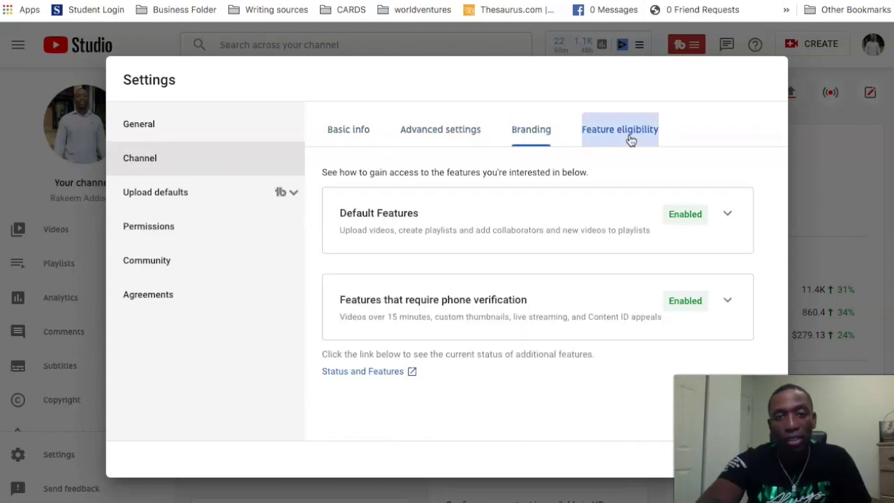
{"action": "left_click", "coordinate": [374, 378]}
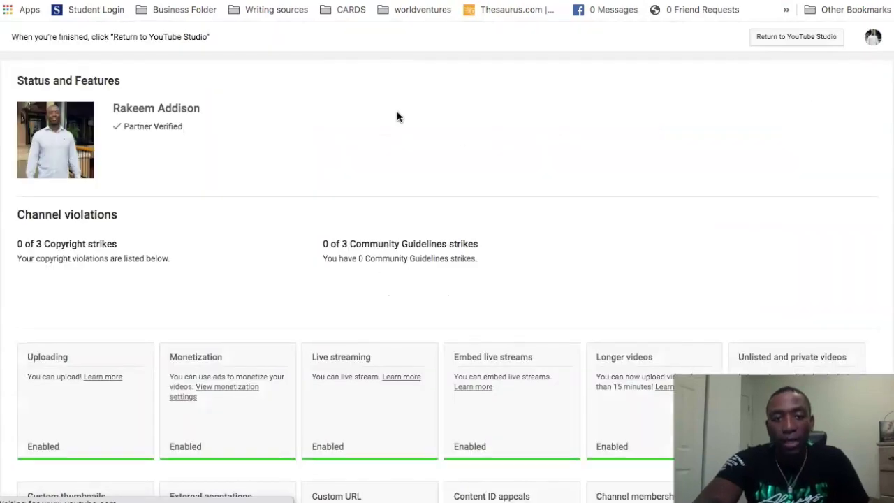
{"action": "scroll", "coordinate": [398, 116], "scroll_direction": "down", "scroll_amount": 5}
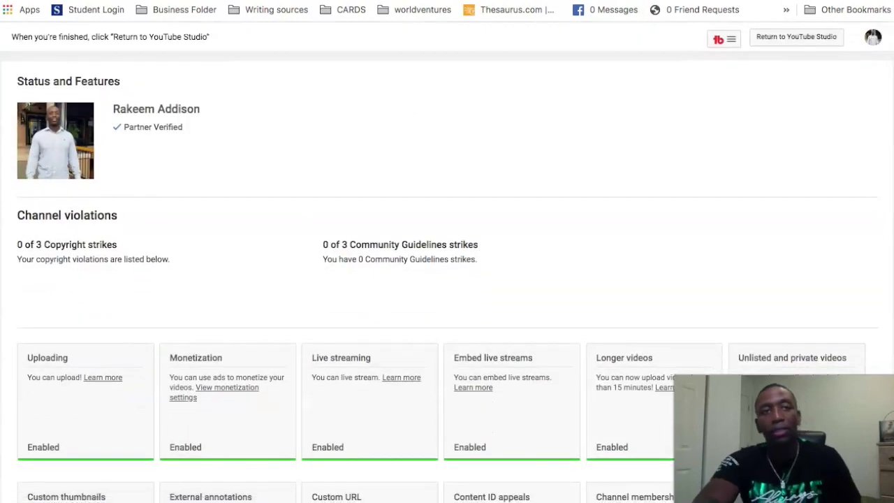
Step: Open the YouTube home page signed out in a new incognito window
{"action": "left_click", "coordinate": [863, 2]}
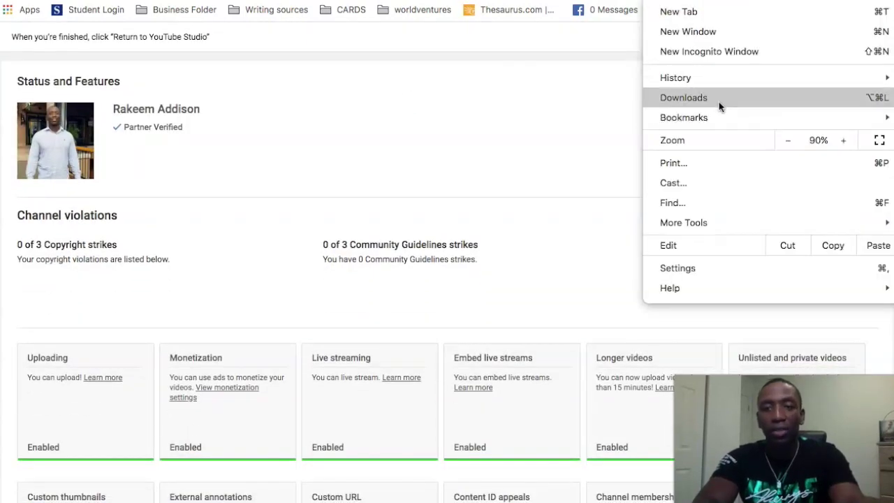
{"action": "left_click", "coordinate": [733, 50]}
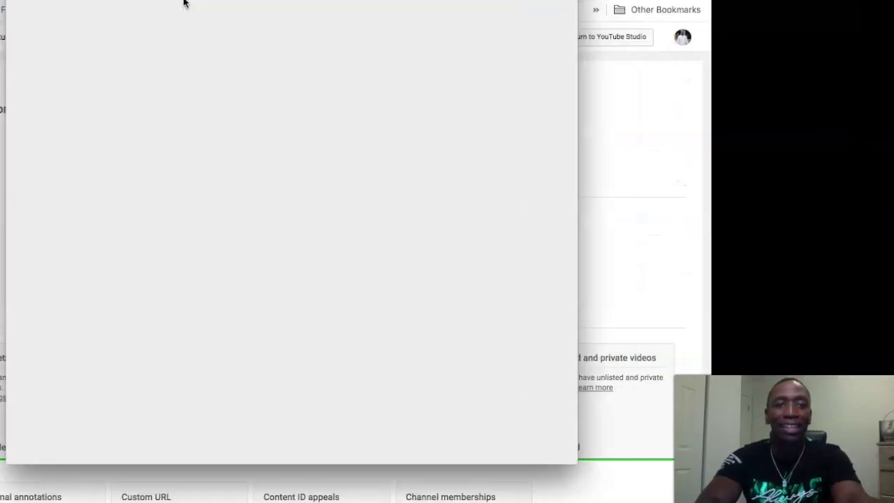
{"action": "type", "text": "youtube"}
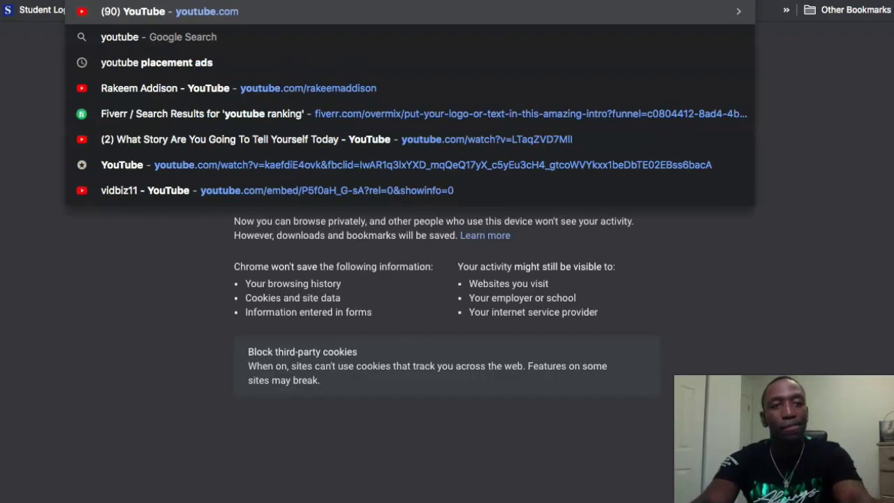
{"action": "key", "text": "Return"}
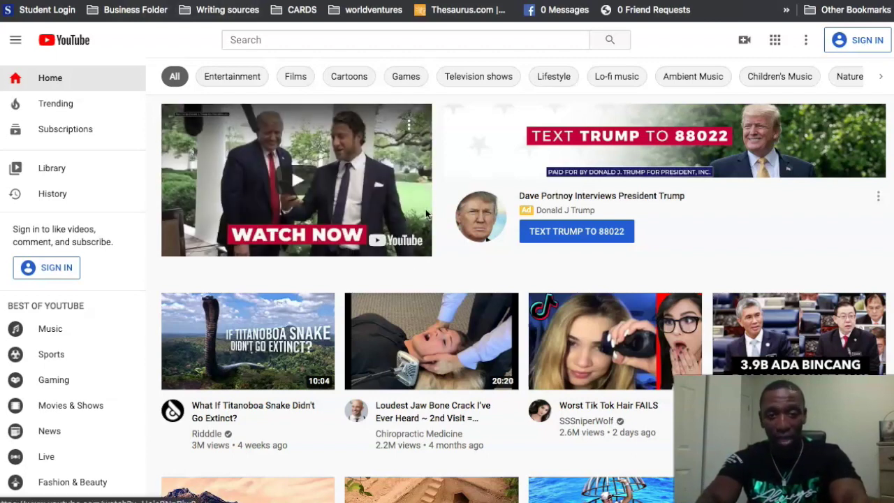
Step: View the Ridddle channel from the home feed and the House of Highlights channel from Trending, pausing the latter's featured video
{"action": "left_click", "coordinate": [172, 411]}
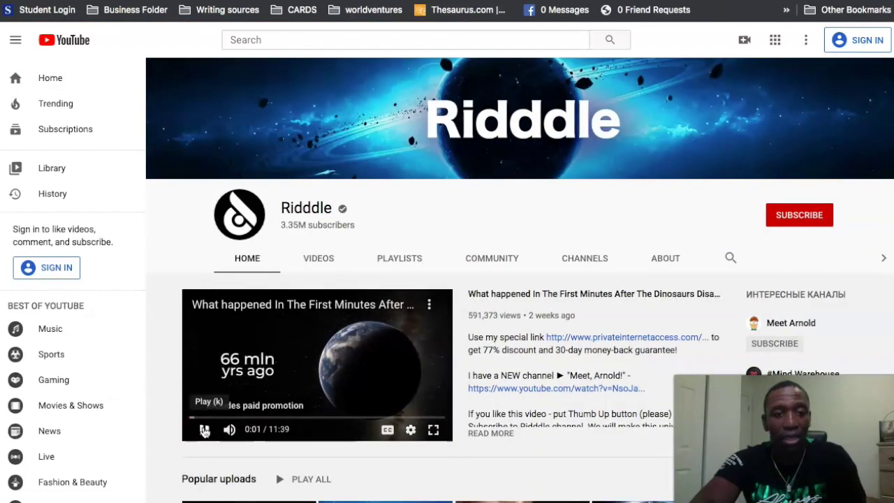
{"action": "scroll", "coordinate": [526, 353], "scroll_direction": "down", "scroll_amount": 5}
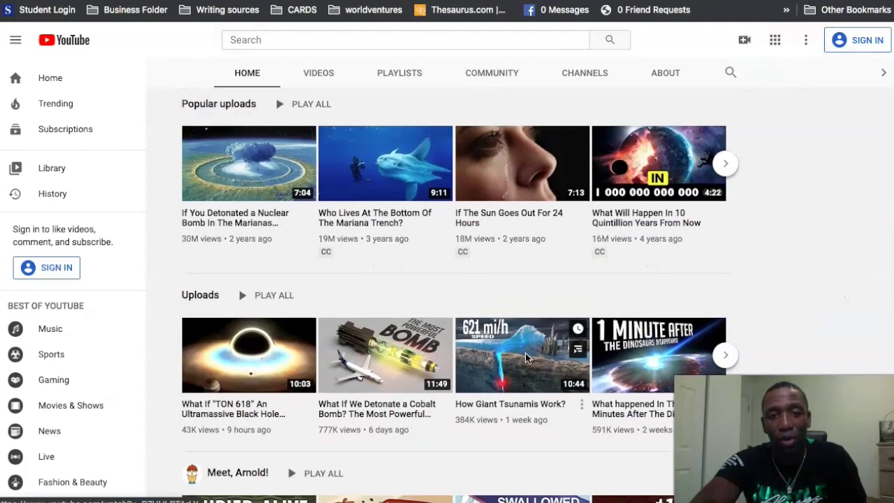
{"action": "left_click", "coordinate": [73, 131]}
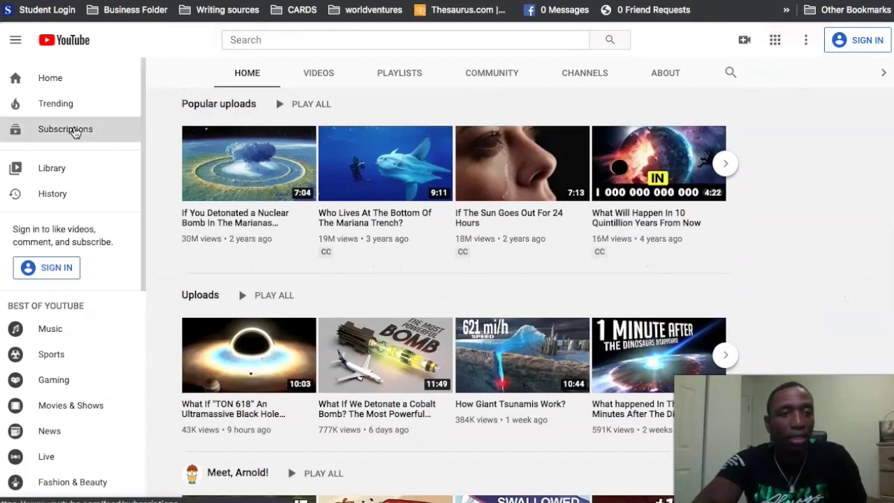
{"action": "left_click", "coordinate": [74, 106]}
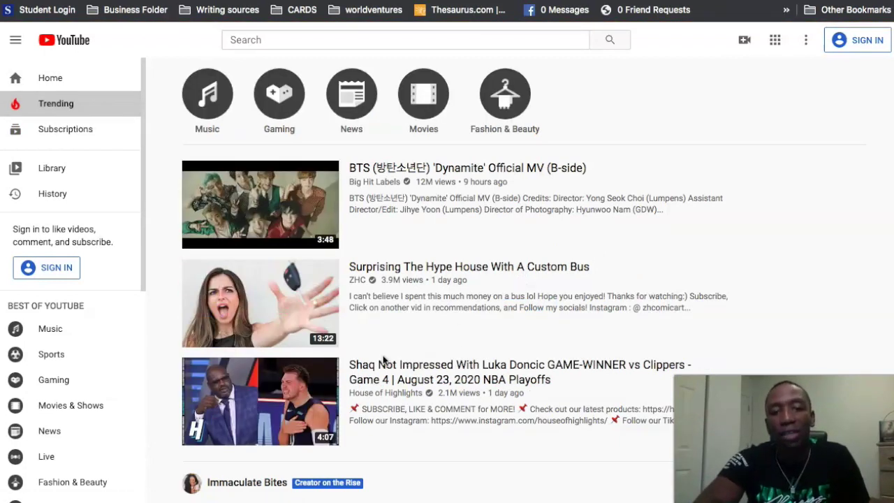
{"action": "left_click", "coordinate": [392, 396]}
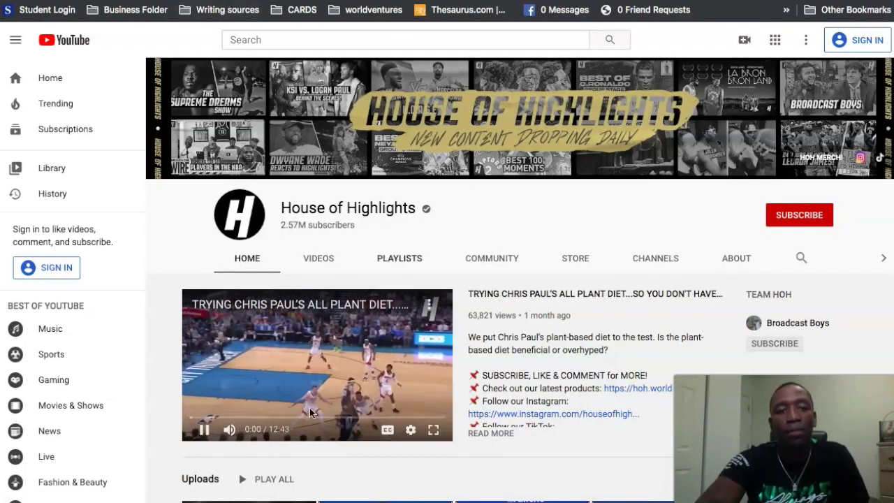
{"action": "left_click", "coordinate": [203, 430]}
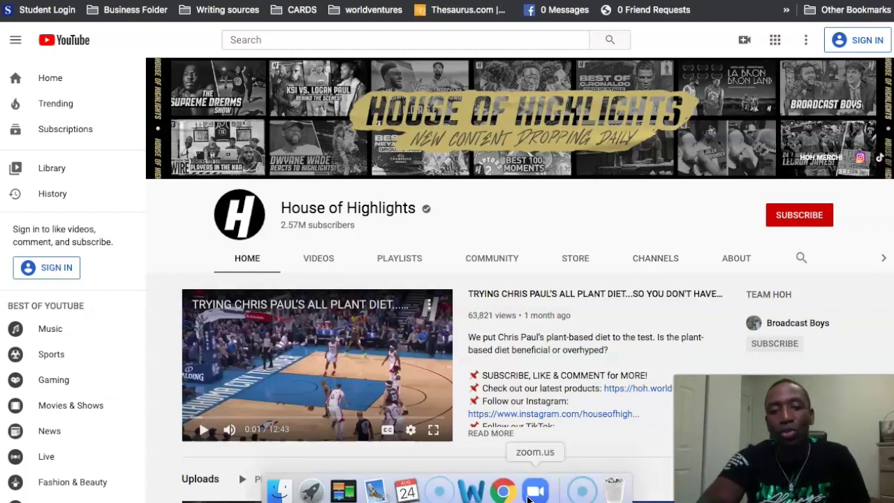
Step: Return to the Facebook Page's YouTube application settings, select the entered channel ID, and review the remaining options
{"action": "left_click", "coordinate": [505, 492]}
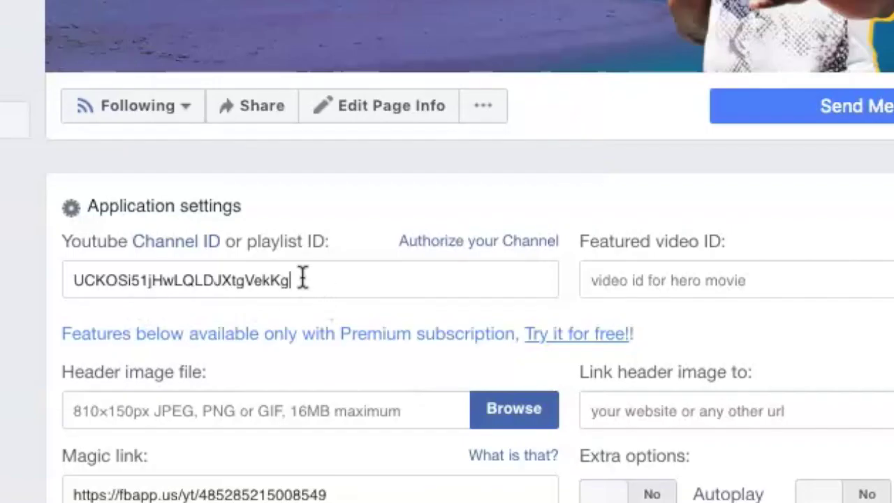
{"action": "left_click_drag", "start_coordinate": [375, 252], "coordinate": [294, 246]}
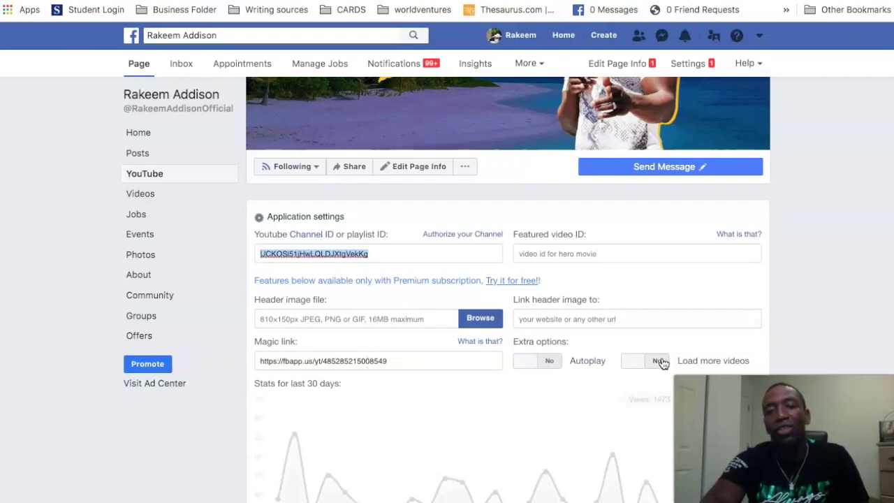
{"action": "scroll", "coordinate": [781, 334], "scroll_direction": "down", "scroll_amount": 2}
{"action": "scroll", "coordinate": [781, 334], "scroll_direction": "down", "scroll_amount": 2}
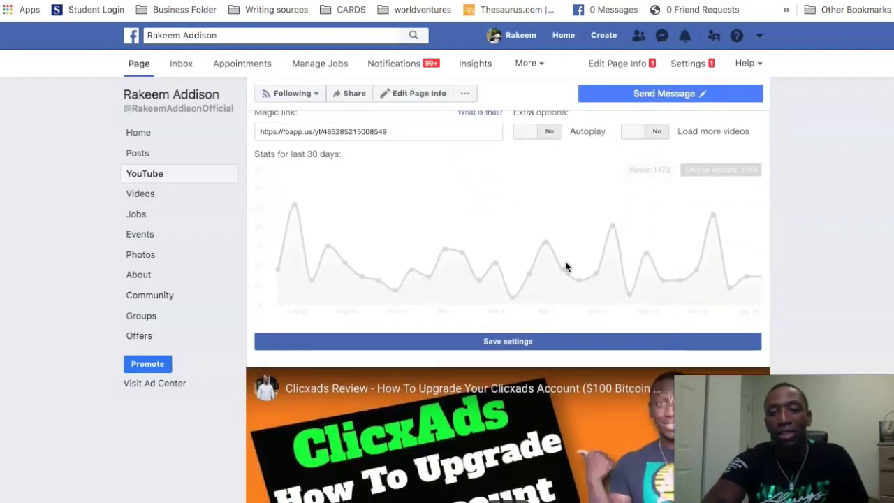
Step: Examine the featured video, its description and the grid of channel videos on the Page's YouTube tab
{"action": "scroll", "coordinate": [803, 237], "scroll_direction": "down", "scroll_amount": 3}
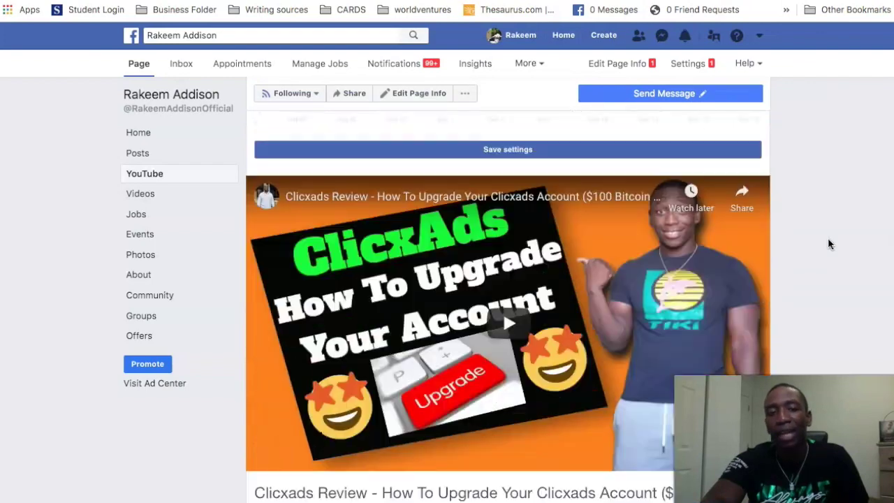
{"action": "scroll", "coordinate": [829, 244], "scroll_direction": "down", "scroll_amount": 2}
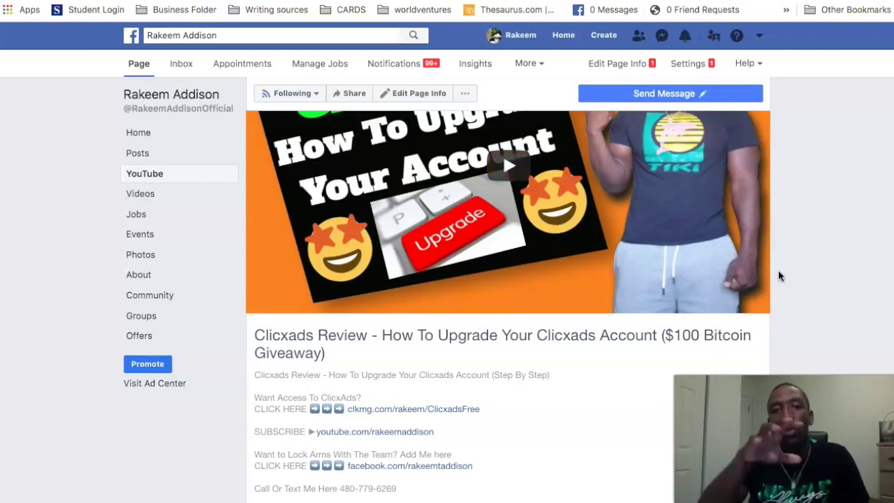
{"action": "scroll", "coordinate": [779, 276], "scroll_direction": "down", "scroll_amount": 4}
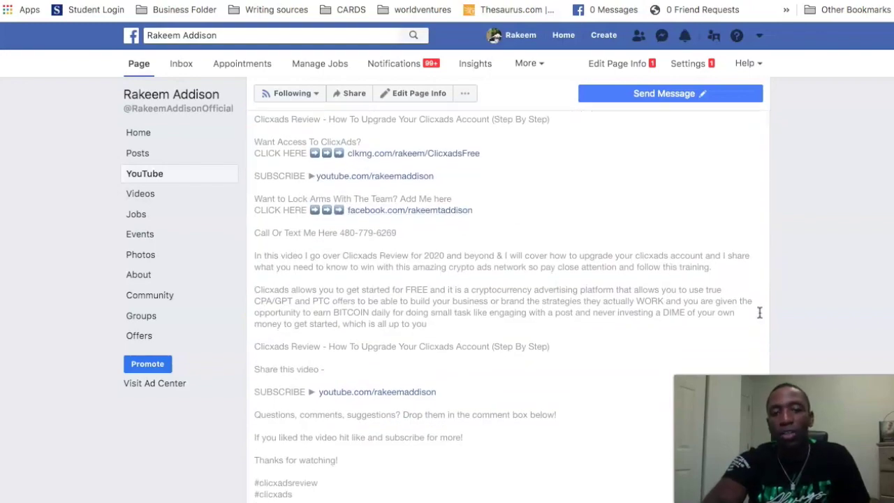
{"action": "scroll", "coordinate": [760, 312], "scroll_direction": "down", "scroll_amount": 5}
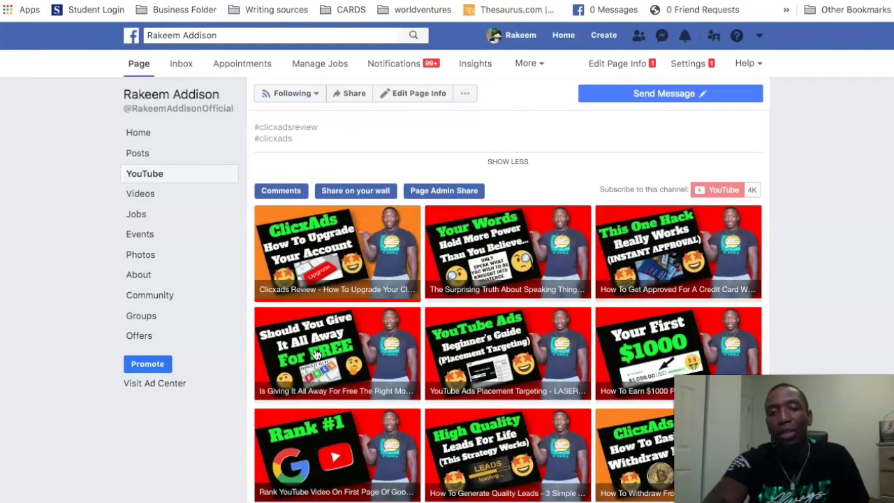